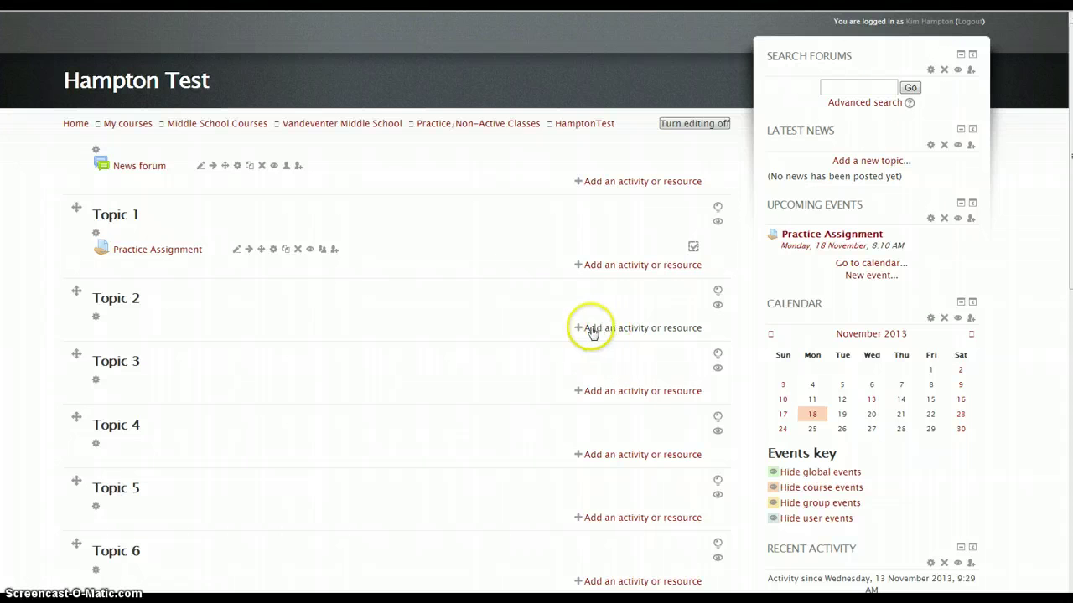
Add a new Assignment activity to Topic 2.
click(580, 336)
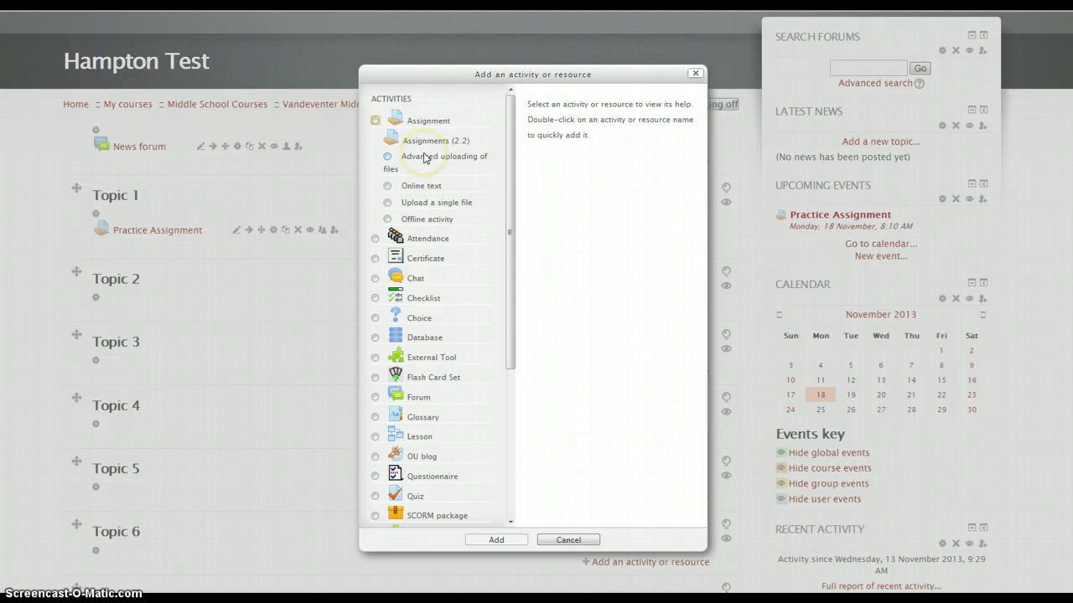
click(375, 119)
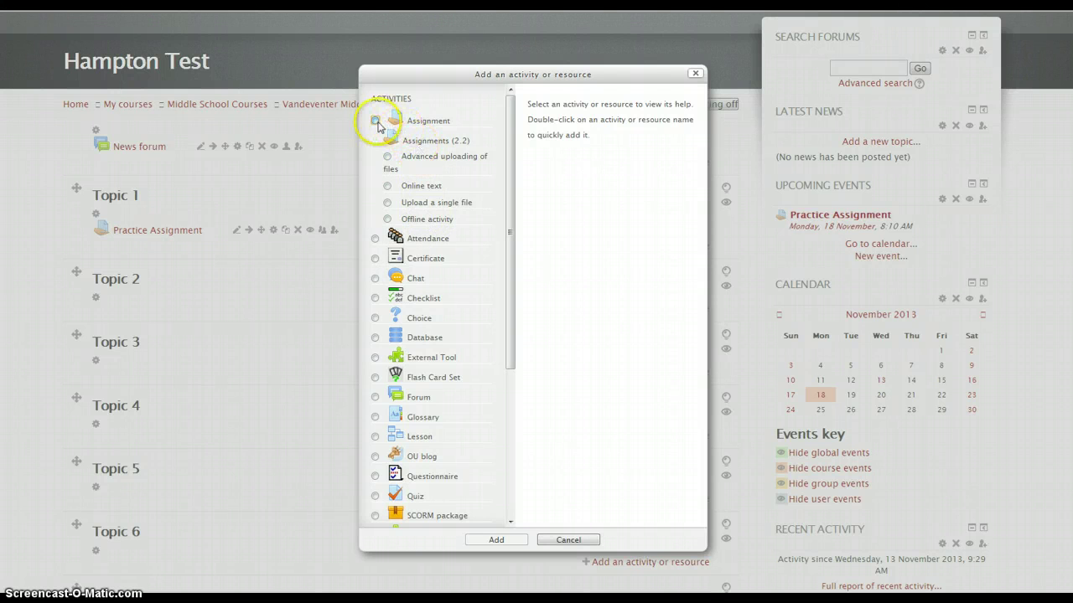
click(506, 541)
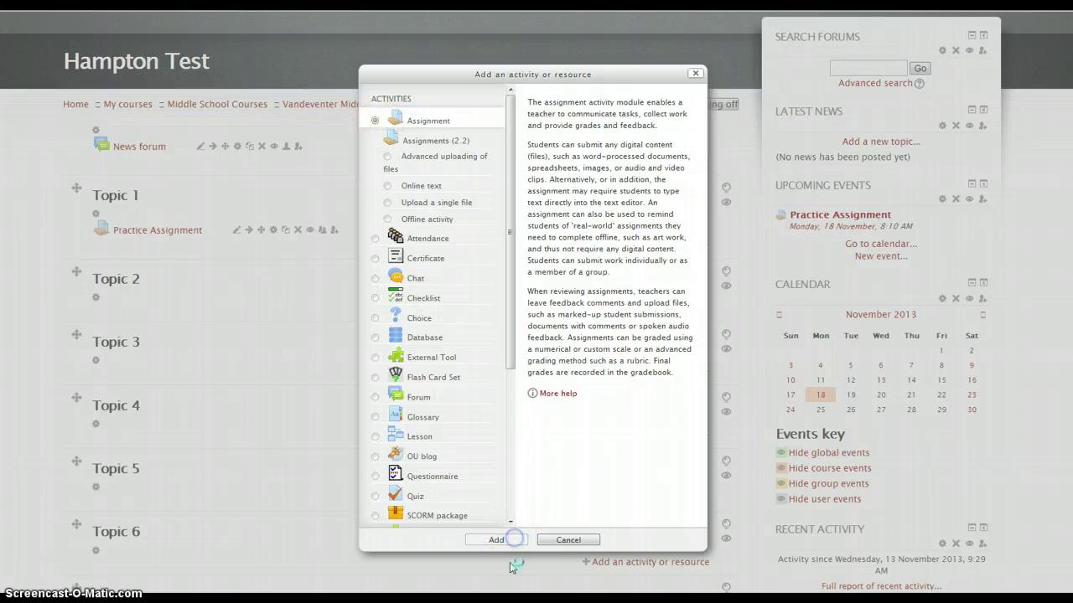
click(505, 540)
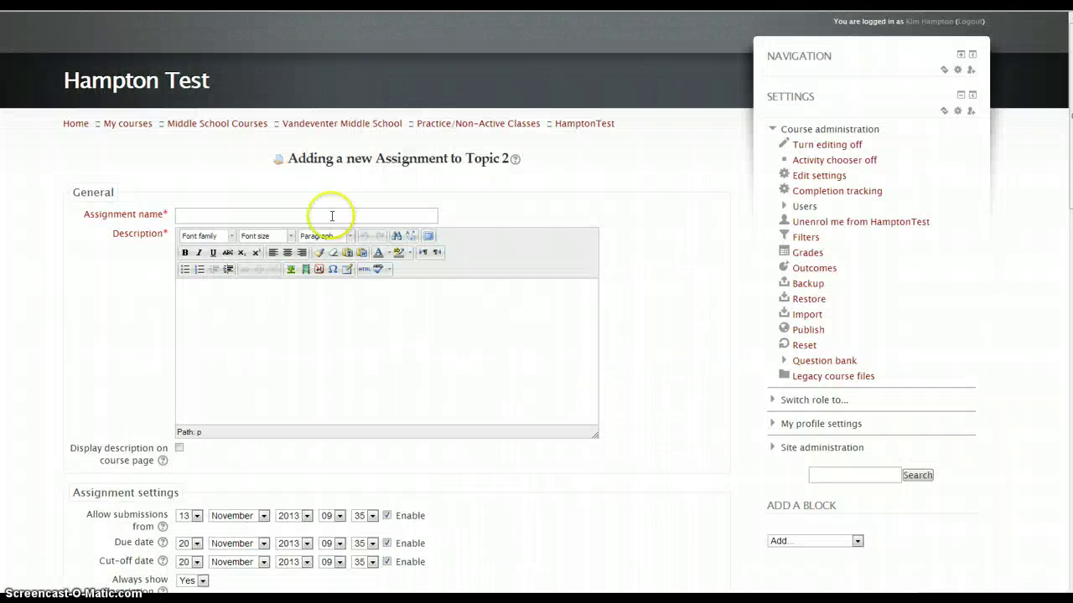
Name the assignment "Delete Me" and enter "instructions" as its description.
click(262, 214)
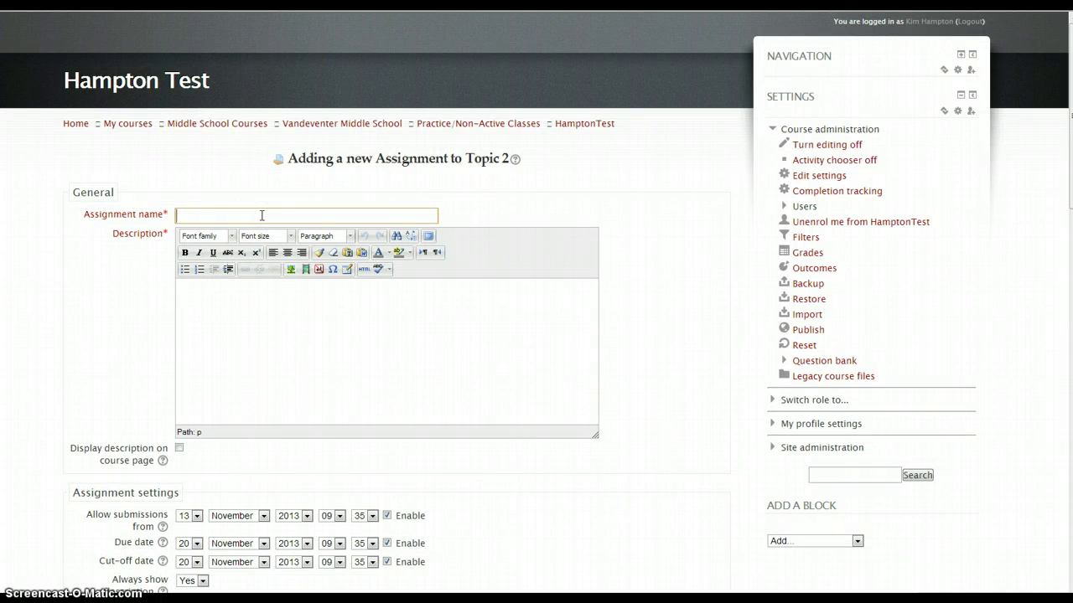
text(Delete Me)
click(268, 330)
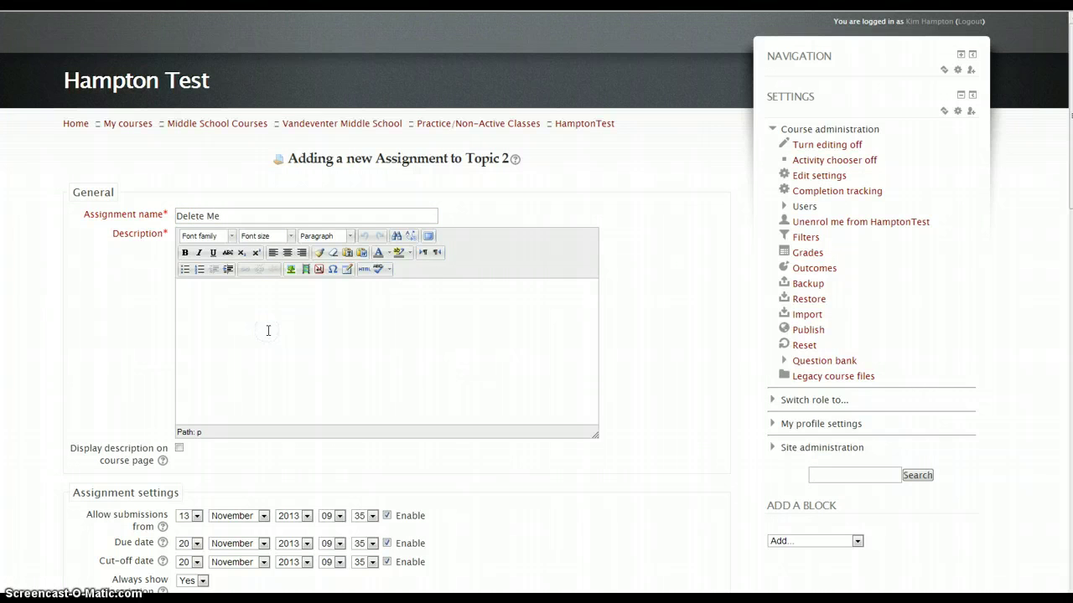
text(instructions)
click(292, 332)
Disable the cut-off date and the allow-submissions-from date in the assignment settings.
scroll(292, 334, down, 3)
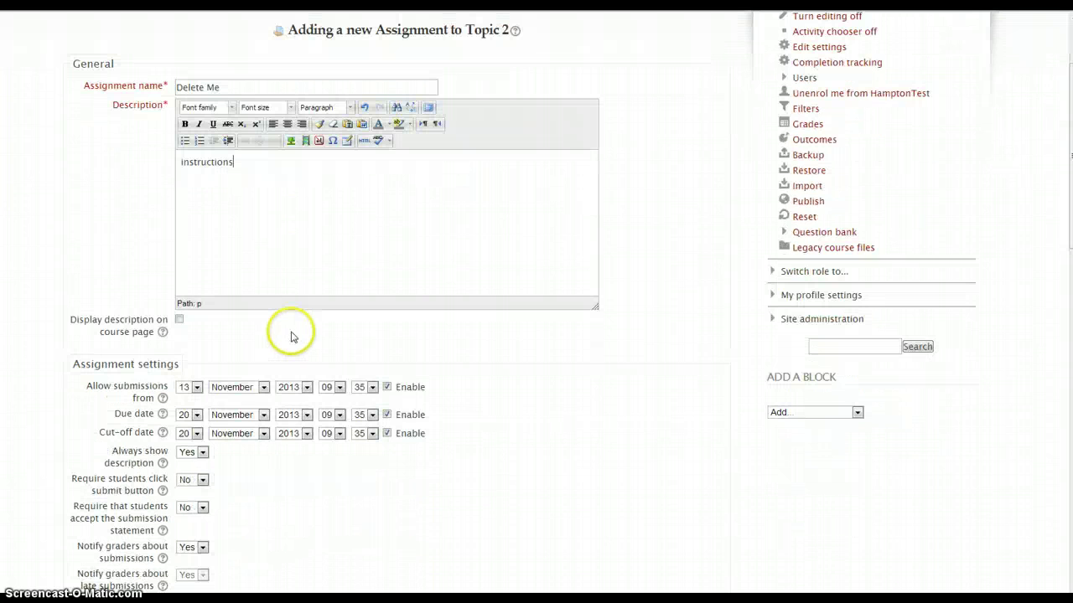
scroll(282, 338, down, 2)
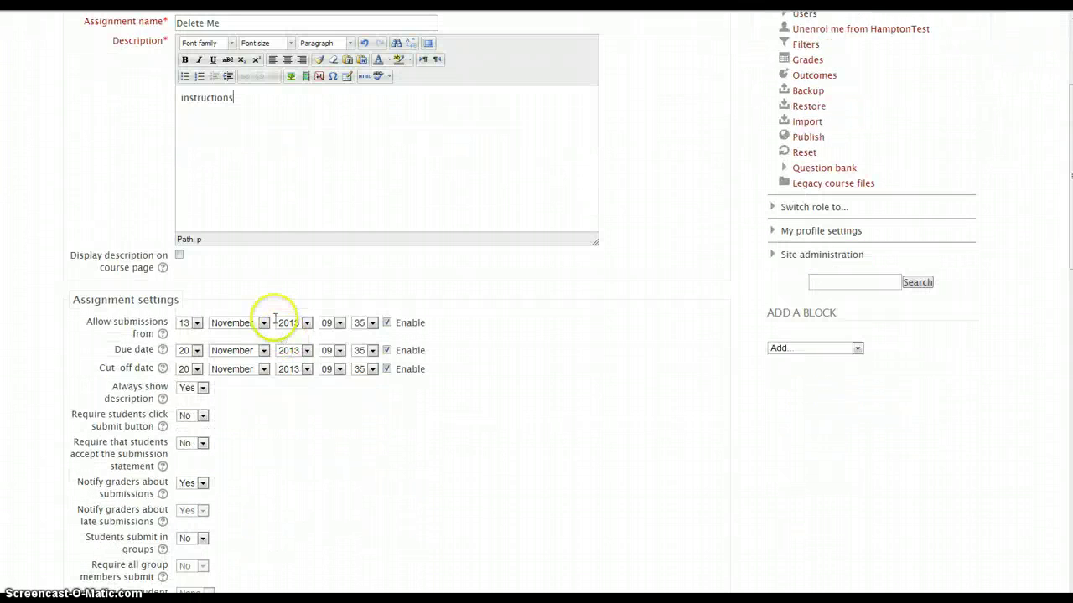
click(178, 255)
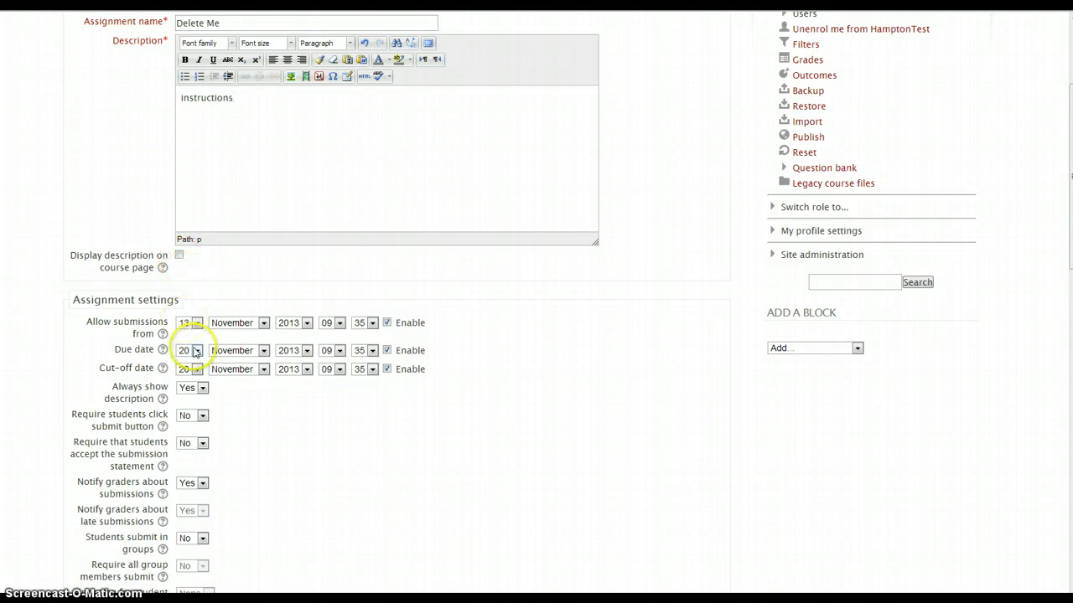
scroll(199, 352, down, 1)
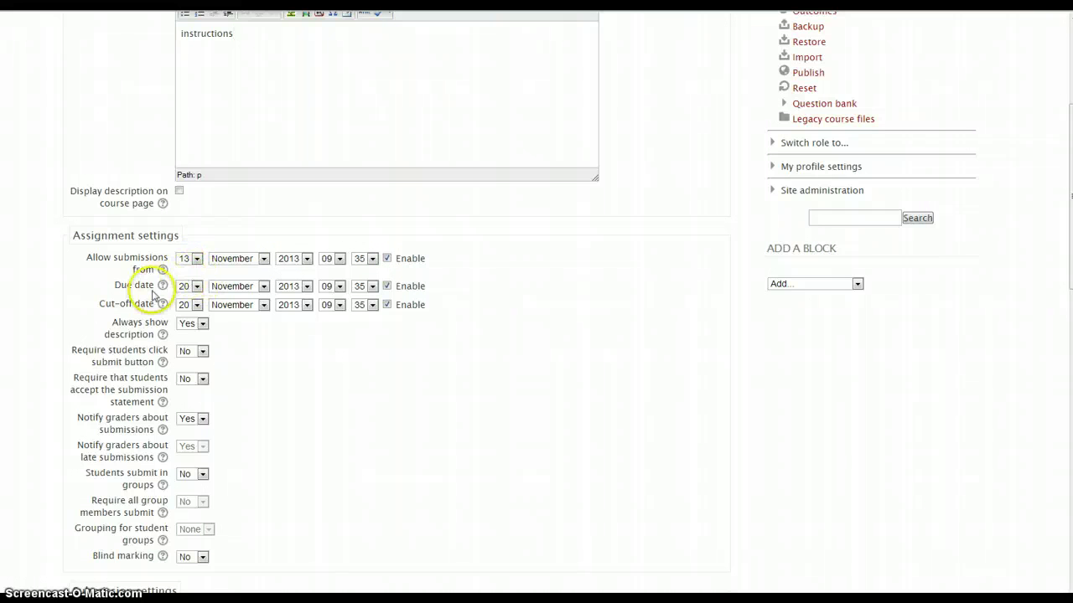
click(374, 301)
click(388, 305)
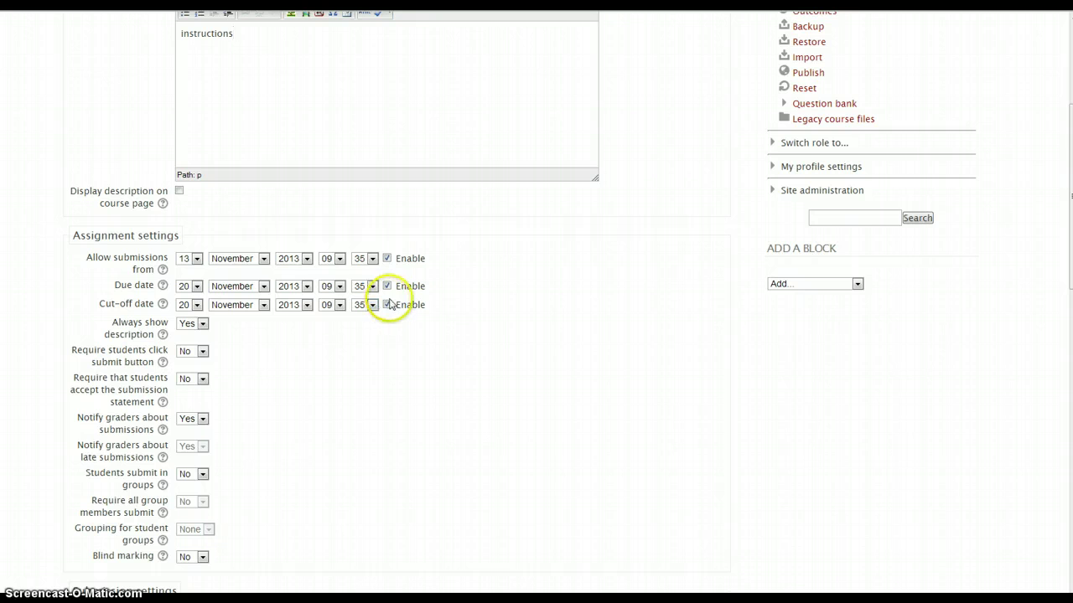
click(388, 258)
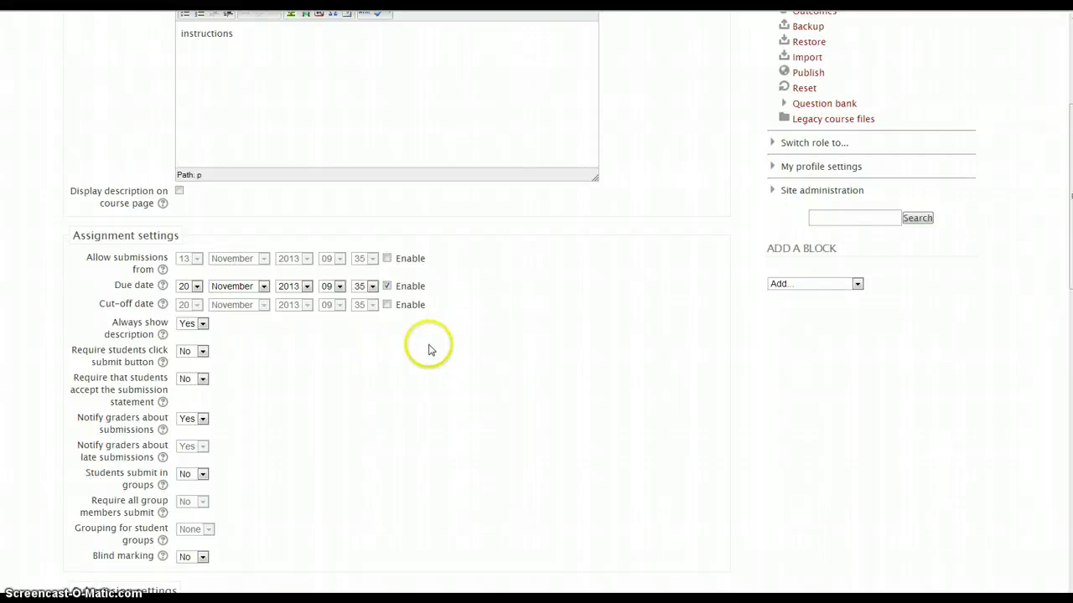
Set the option to notify graders about submissions to No.
scroll(283, 327, down, 1)
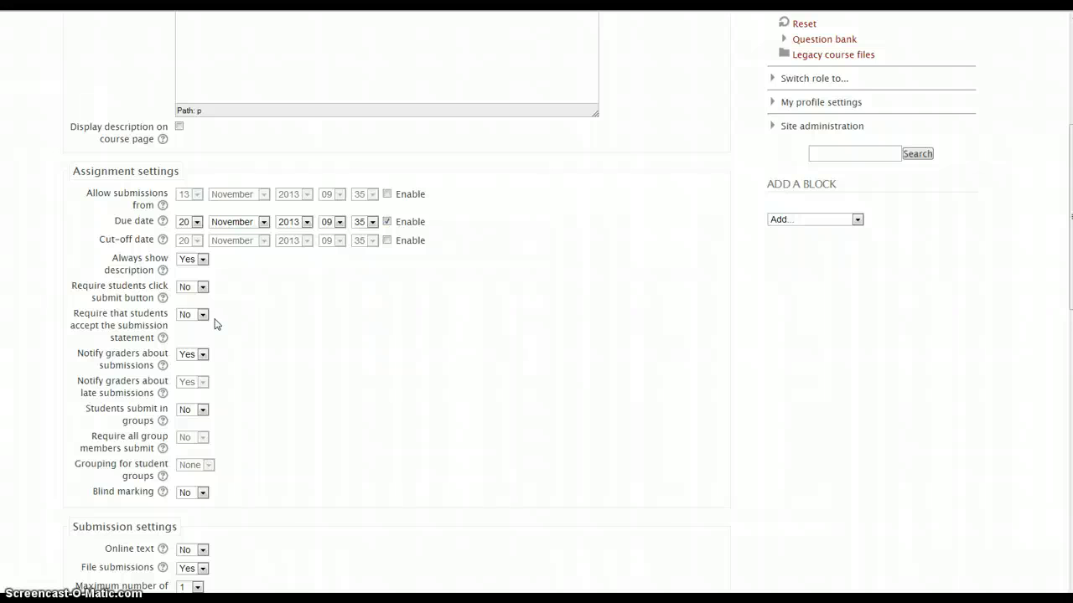
click(212, 304)
scroll(211, 306, down, 1)
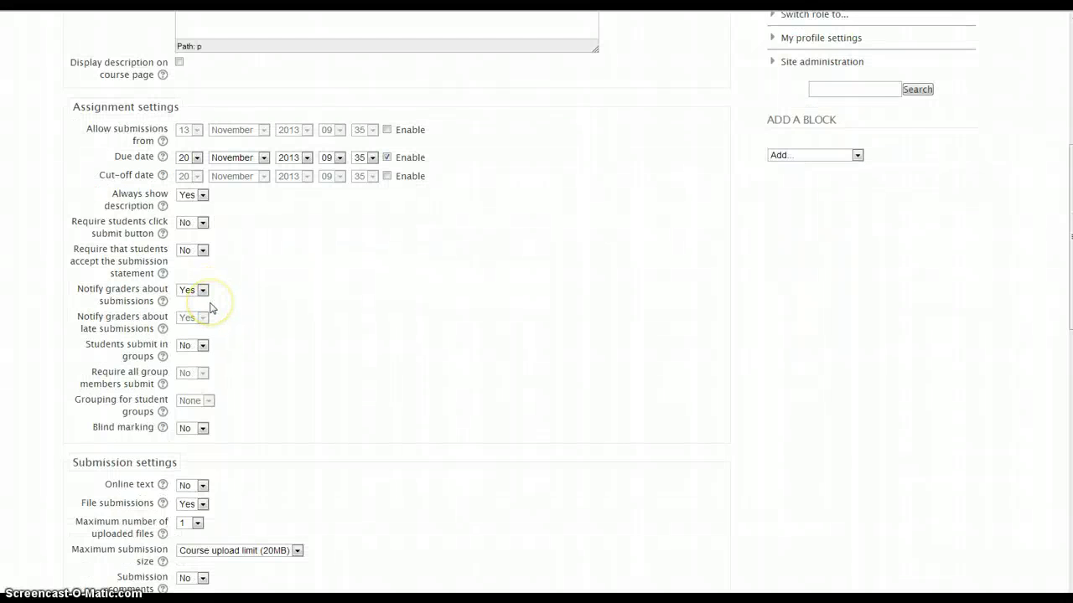
scroll(201, 251, down, 1)
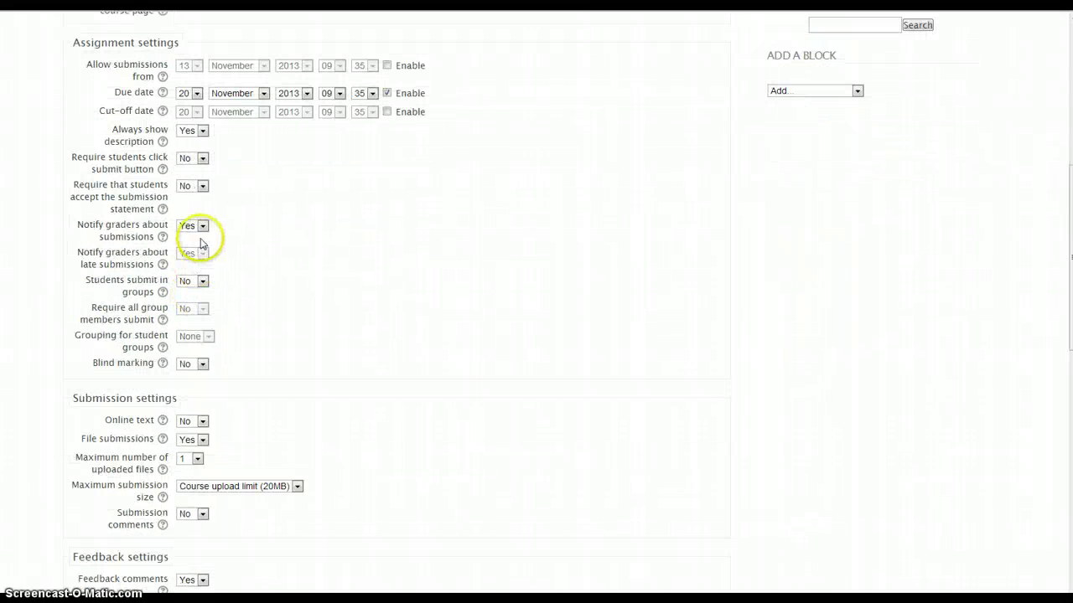
click(202, 227)
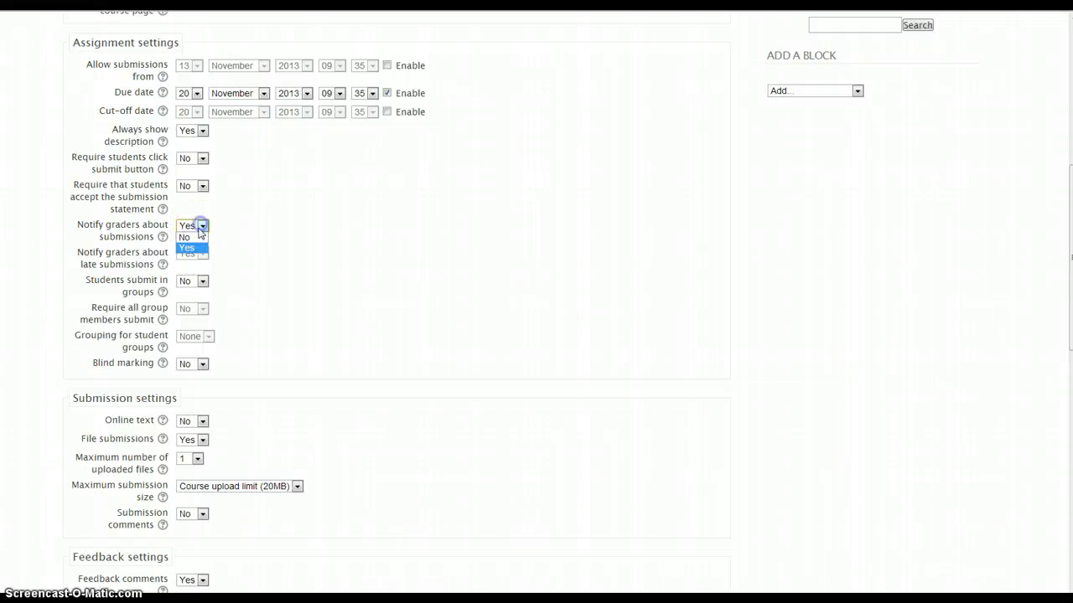
click(198, 237)
click(256, 227)
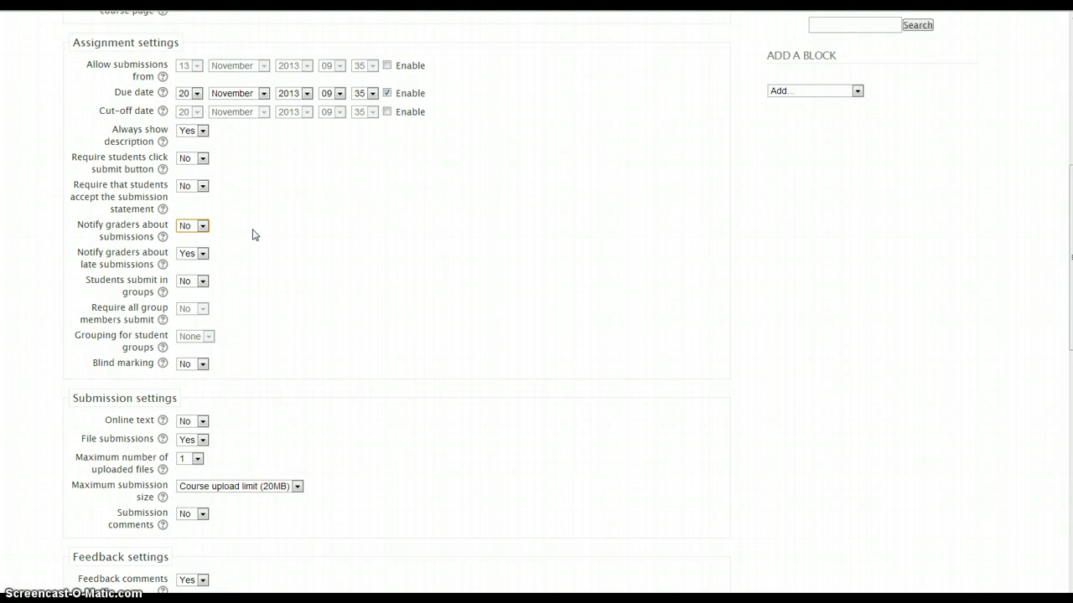
click(203, 255)
click(202, 283)
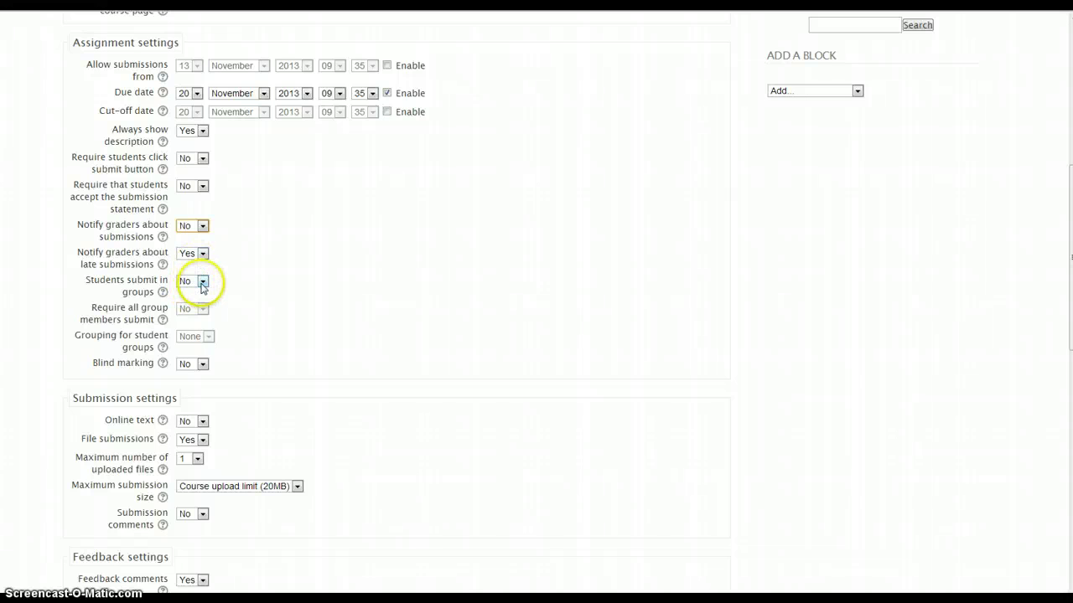
click(203, 283)
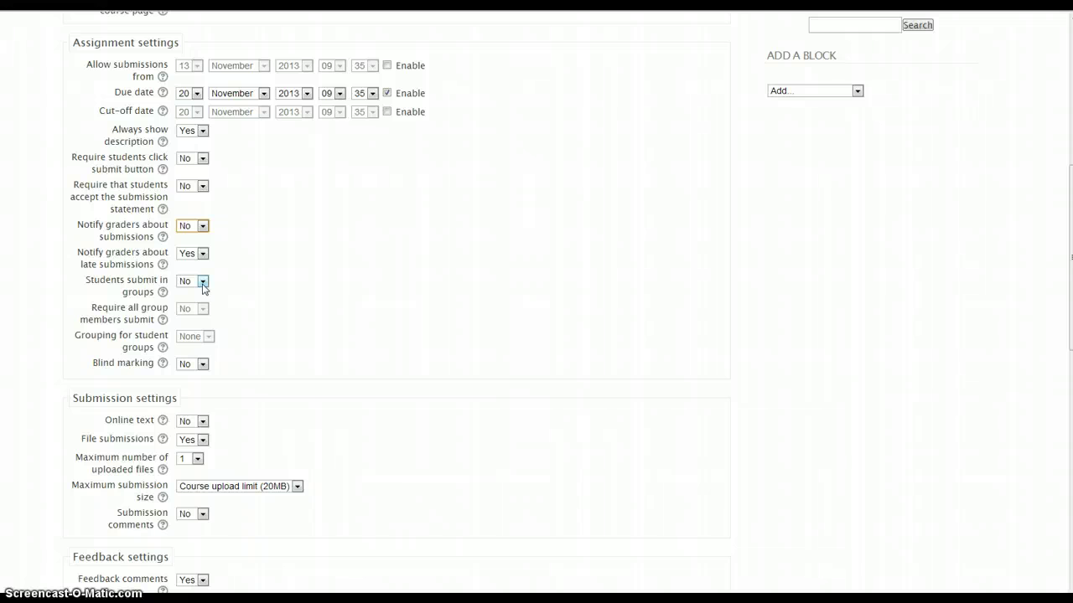
click(201, 365)
Set Online text to Yes in the submission settings.
scroll(201, 370, down, 1)
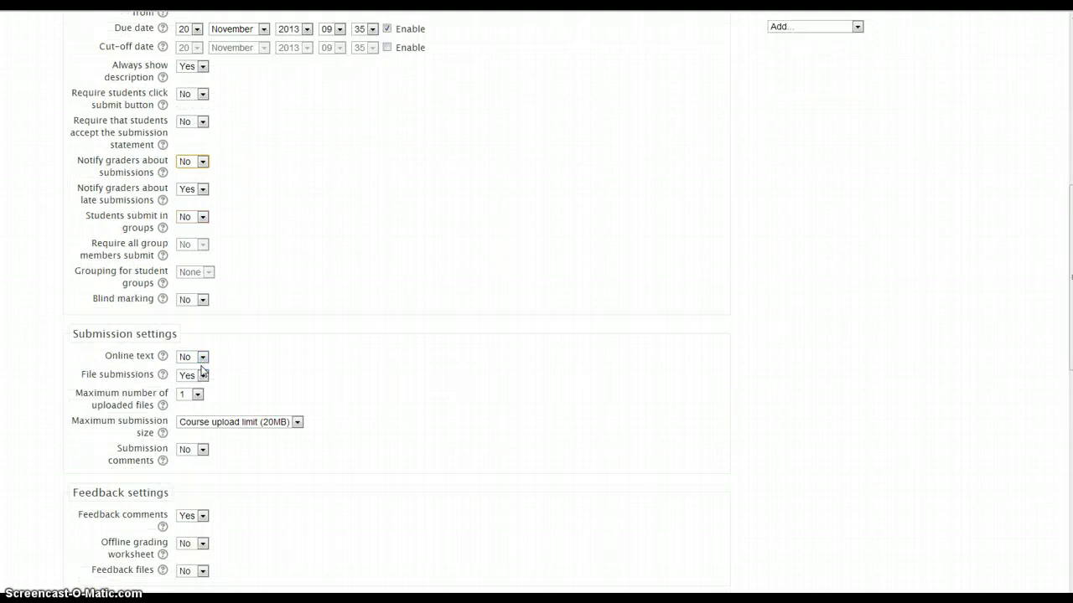
scroll(201, 370, down, 3)
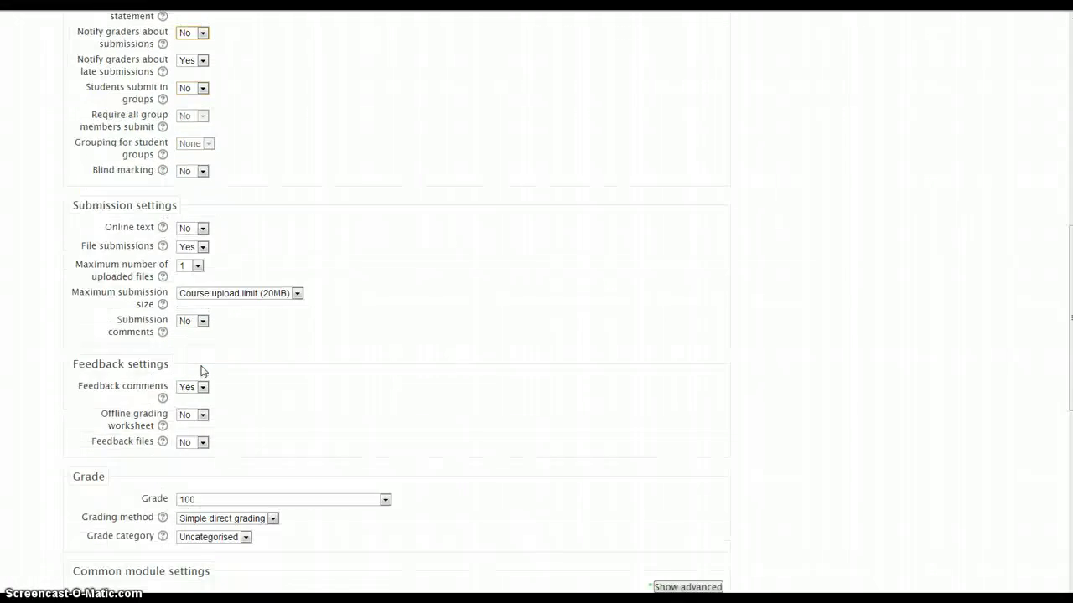
click(201, 163)
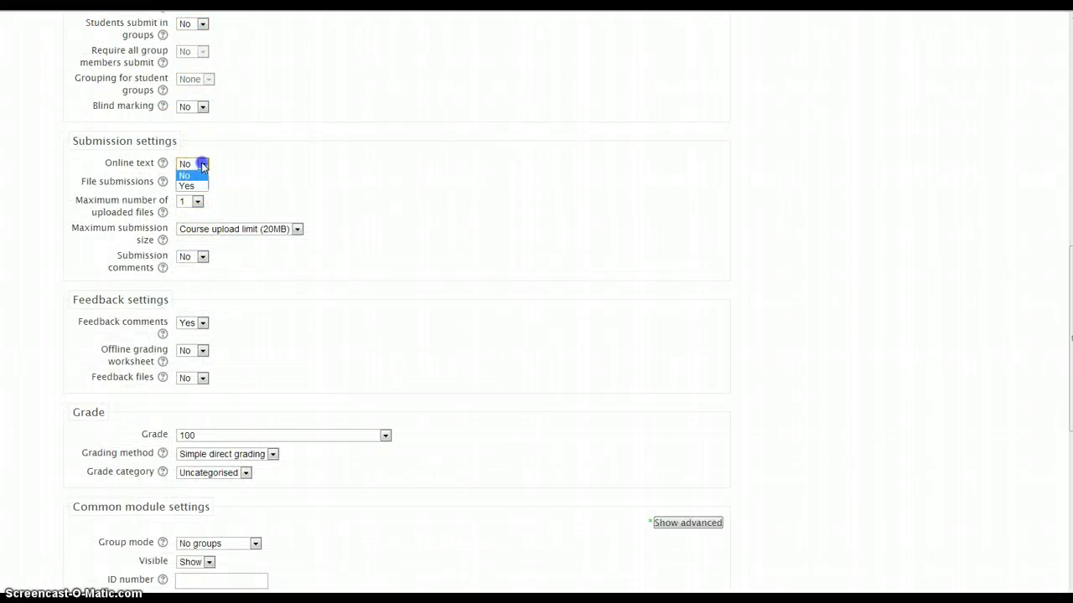
click(191, 179)
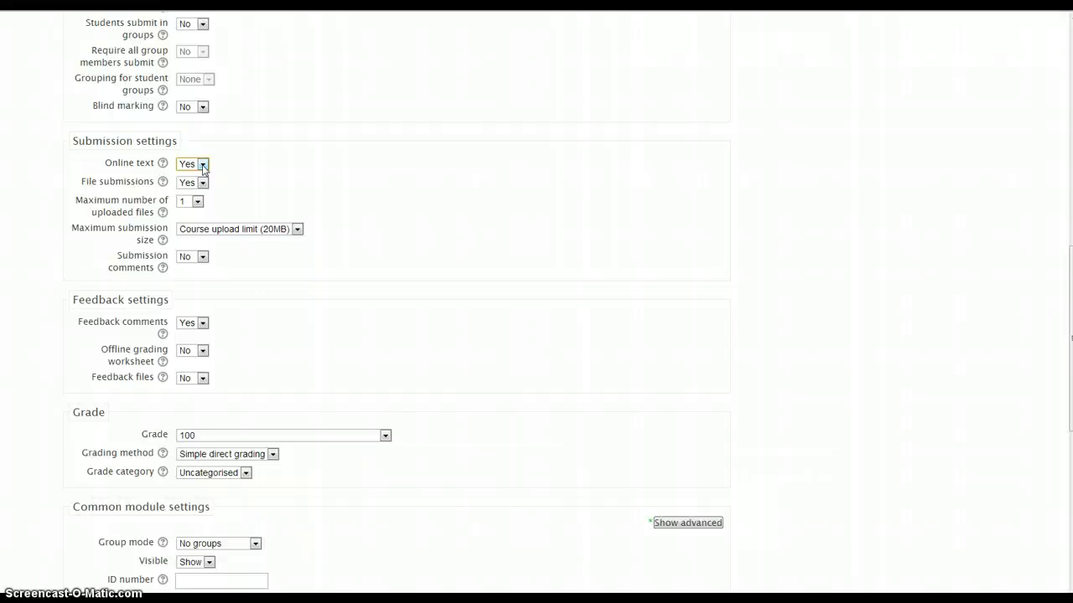
click(202, 165)
click(201, 166)
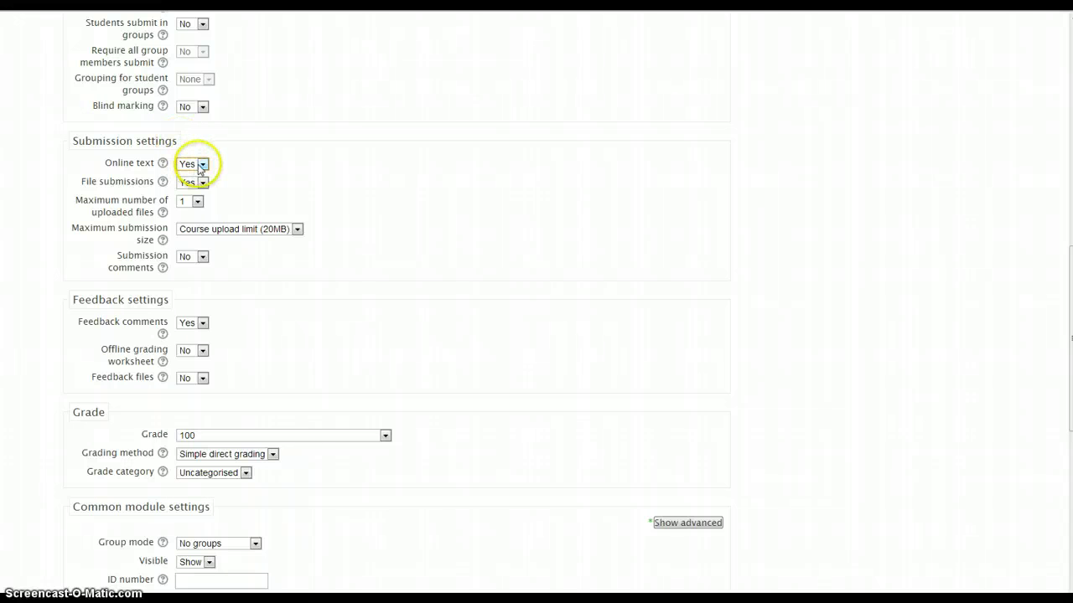
Set Submission comments to Yes in the submission settings.
click(203, 184)
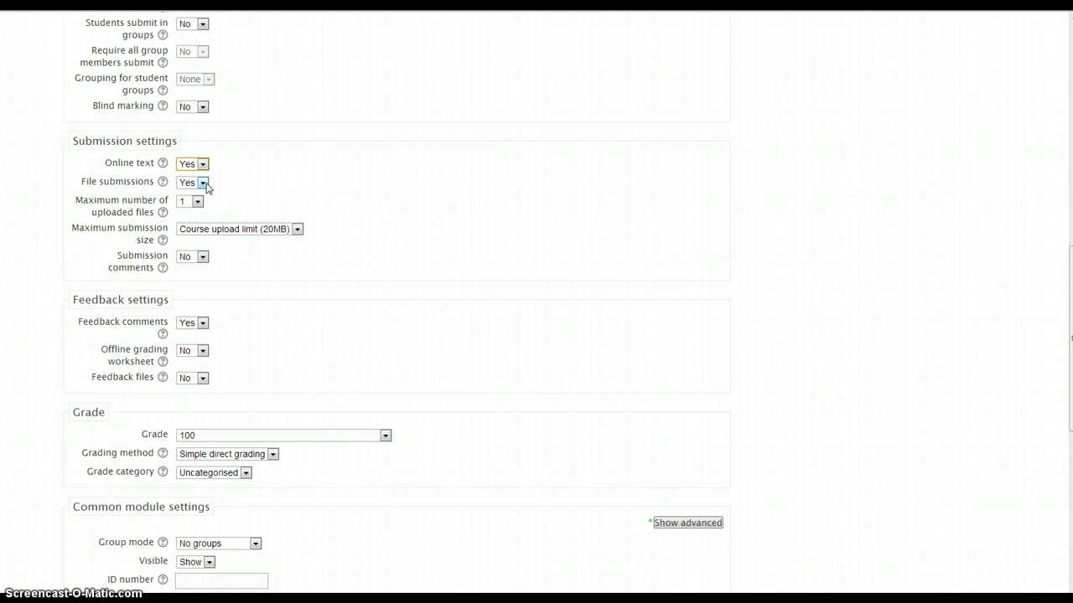
click(198, 202)
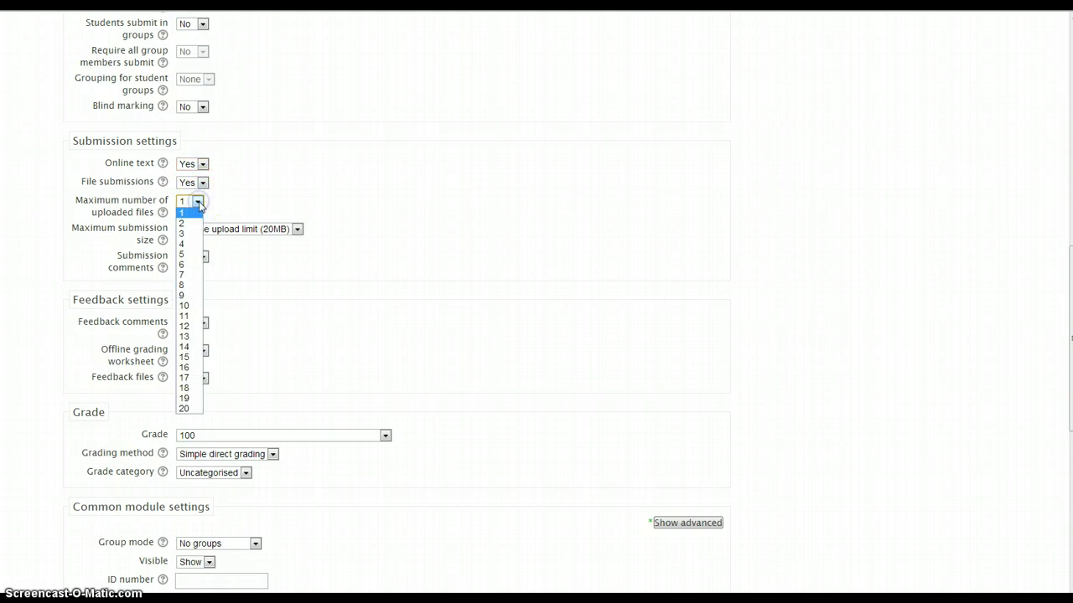
click(201, 206)
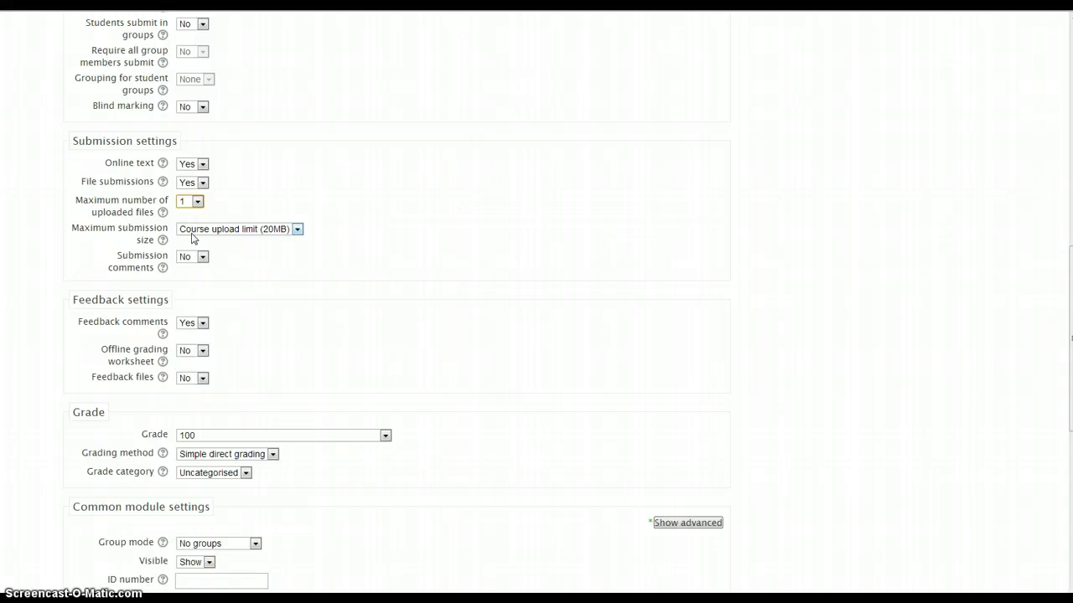
click(296, 230)
click(203, 258)
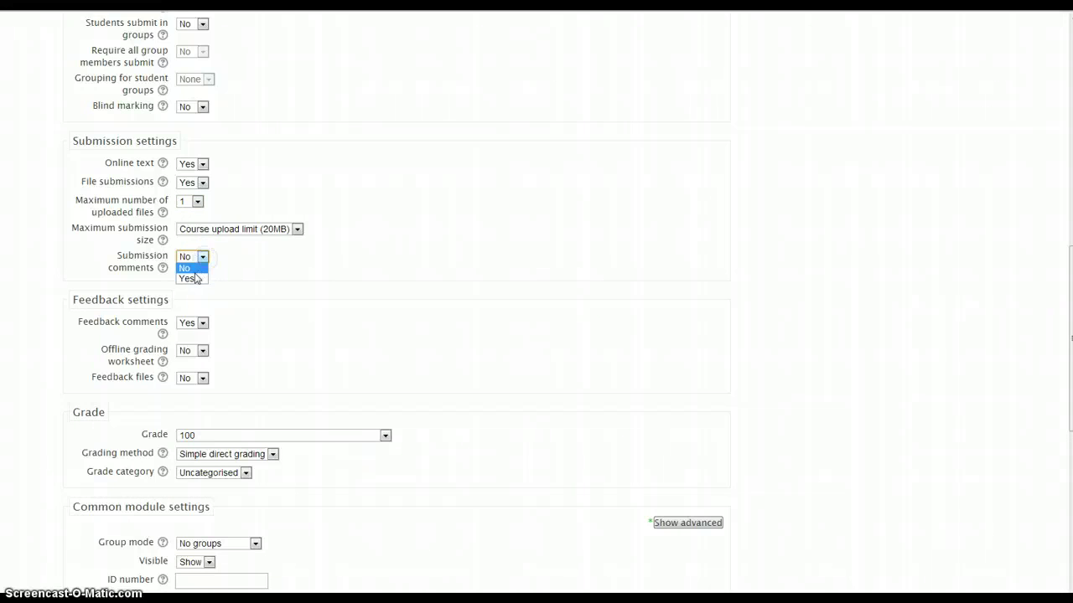
click(195, 275)
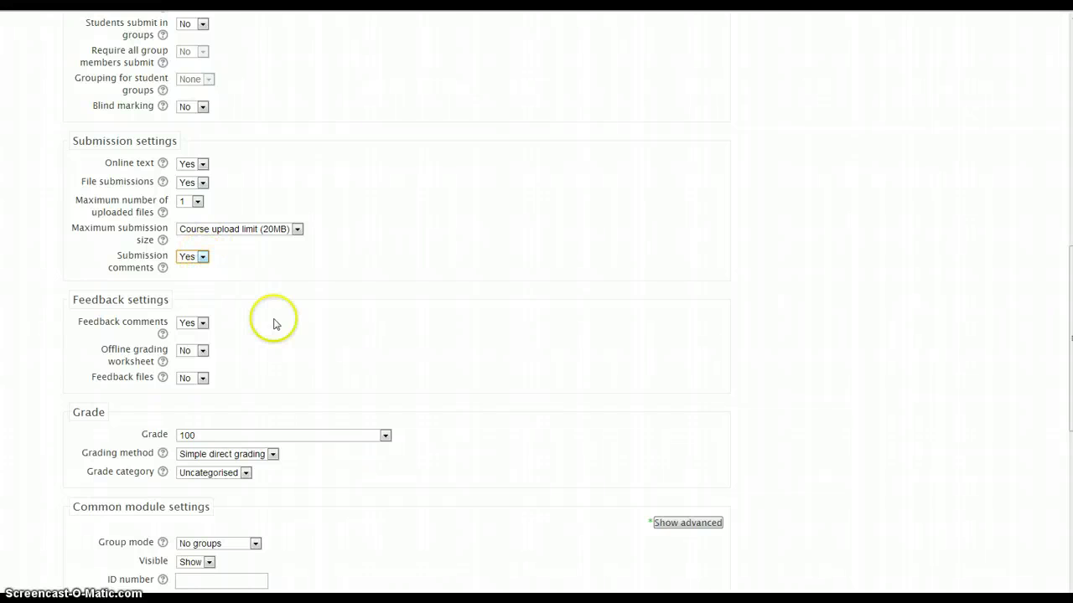
scroll(264, 328, down, 1)
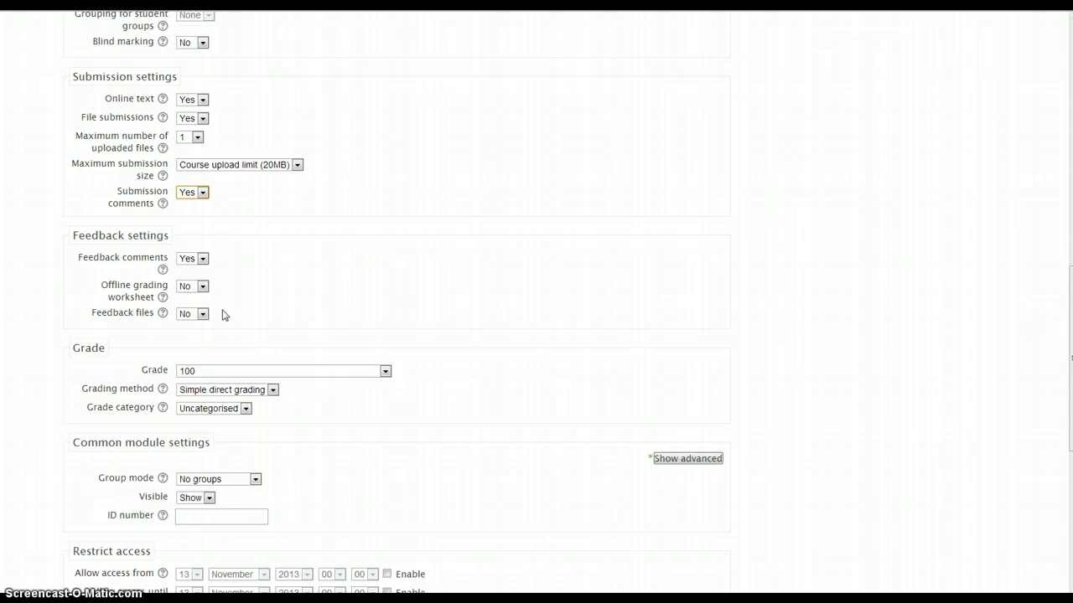
scroll(225, 308, down, 3)
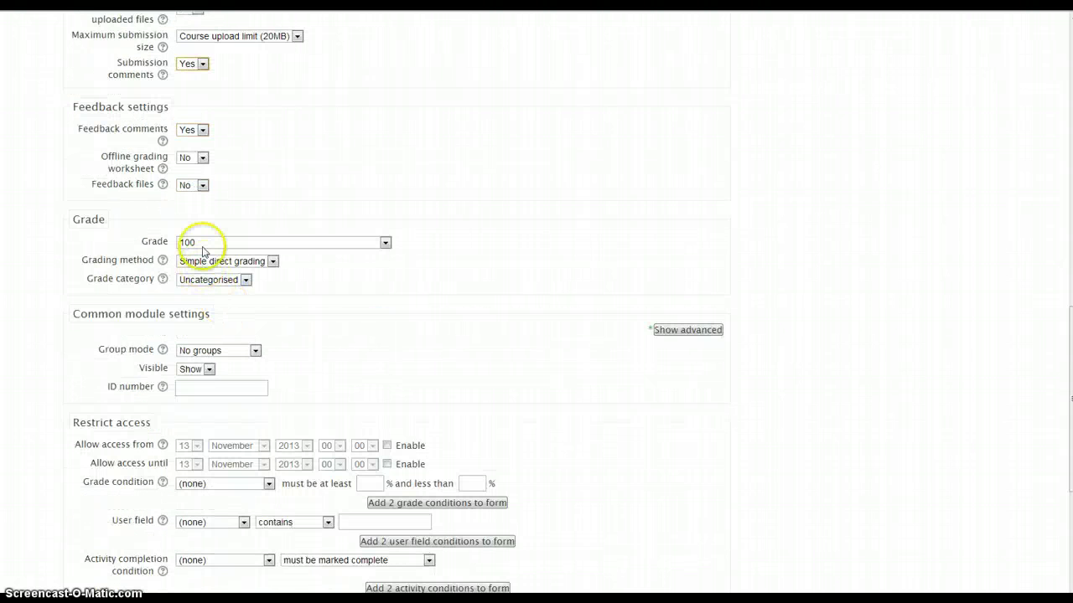
click(255, 243)
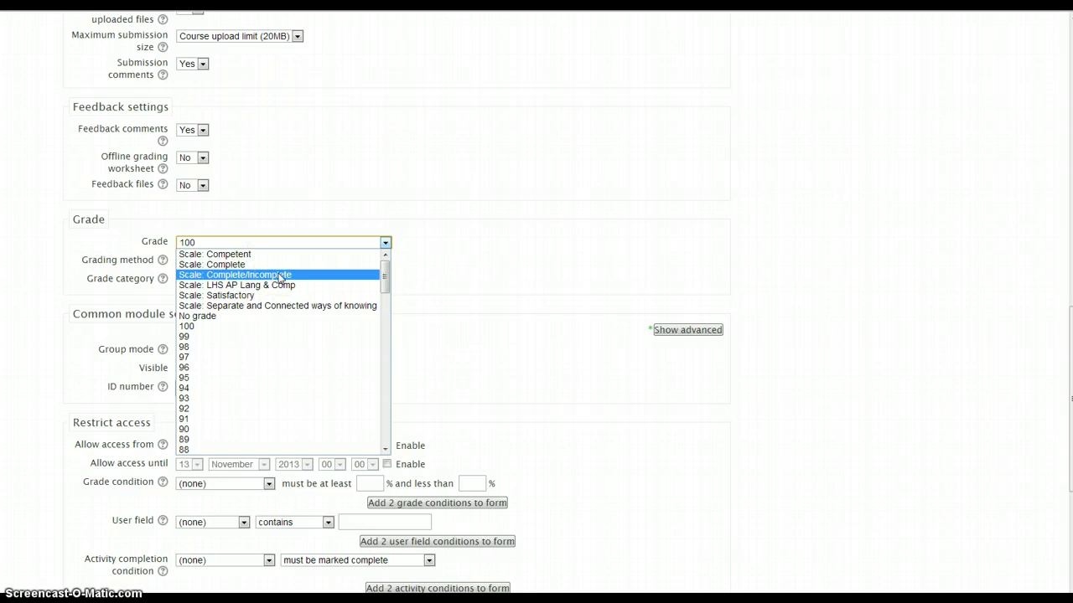
click(286, 238)
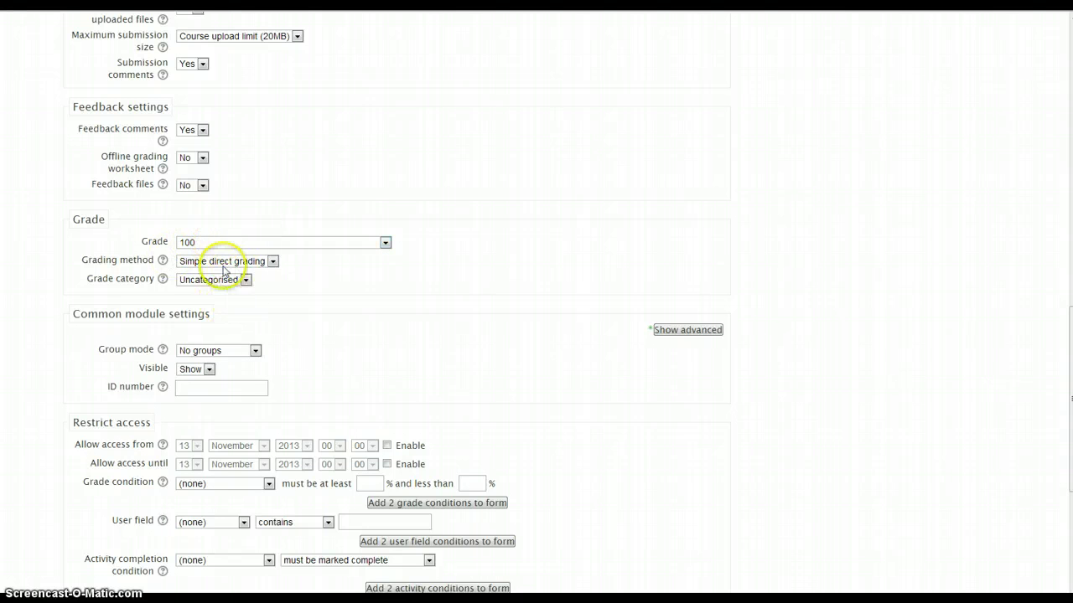
Set the assignment's group mode to Separate groups in the common module settings.
scroll(289, 303, down, 1)
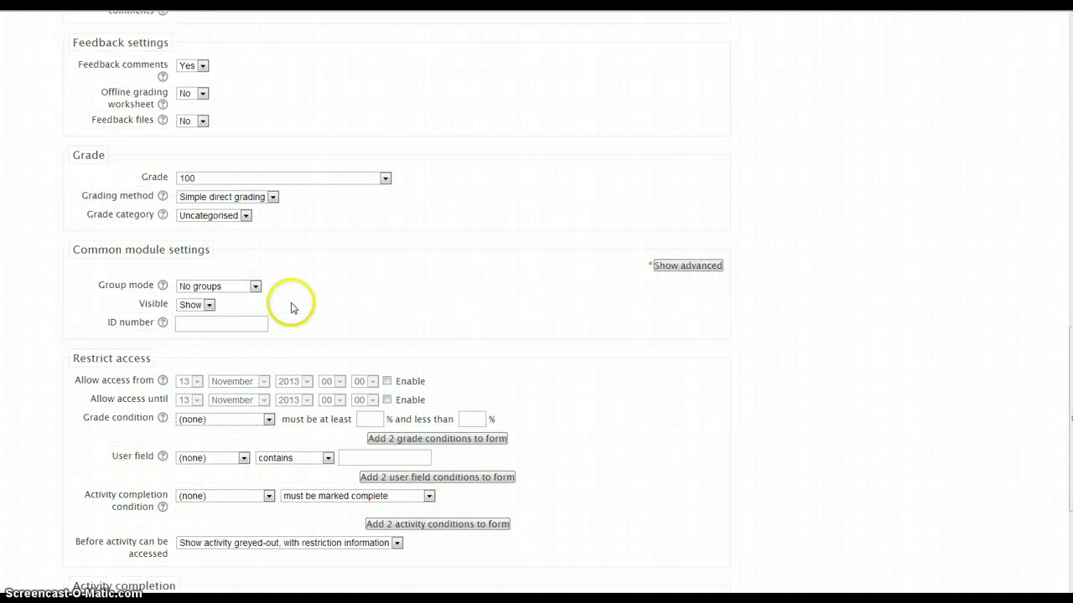
click(210, 286)
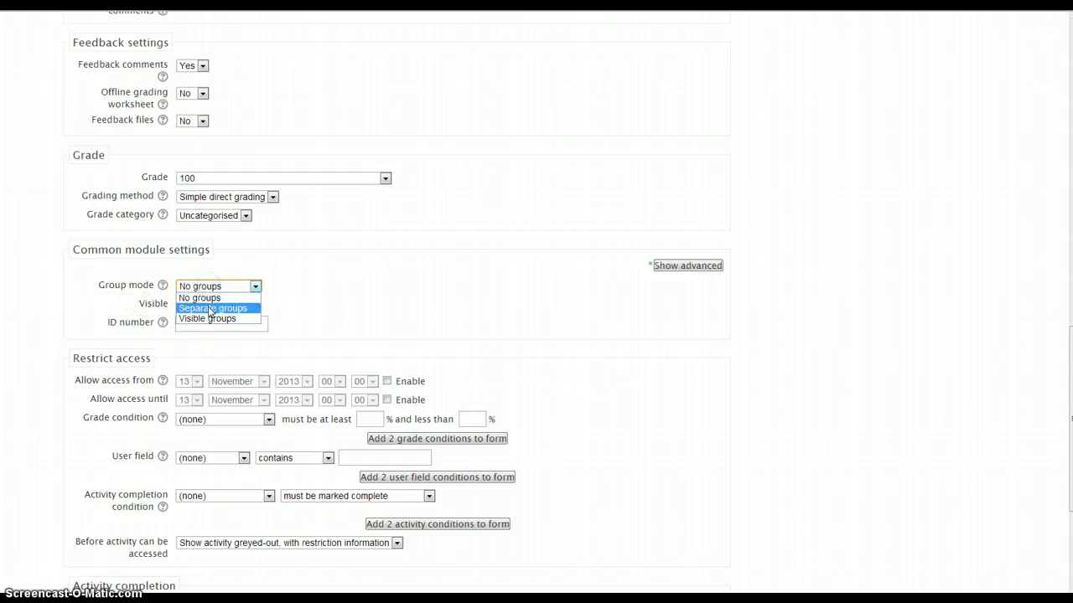
click(207, 305)
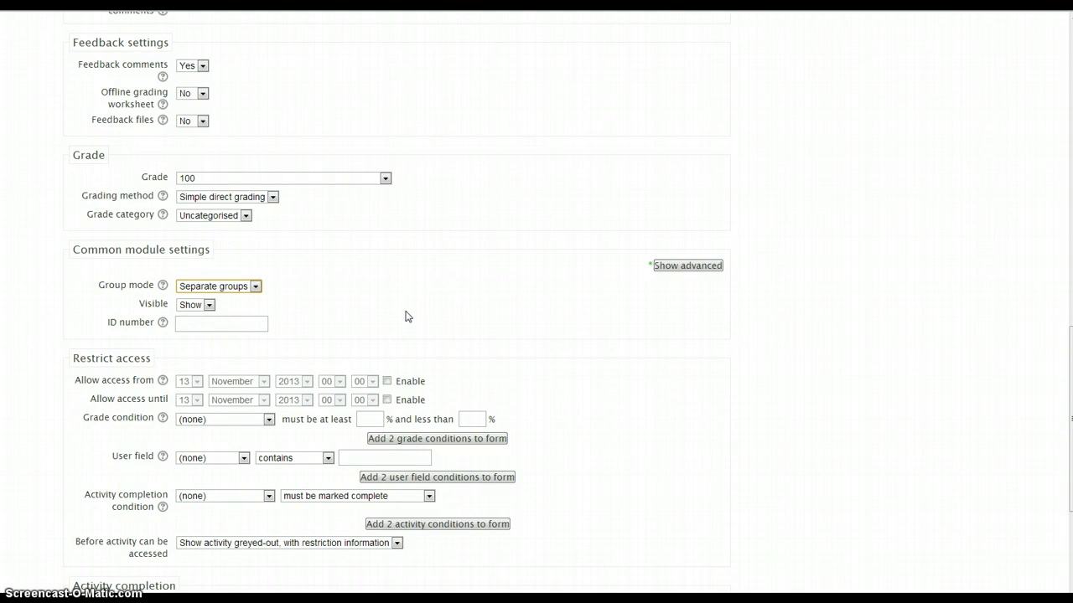
Switch completion tracking to Do not indicate activity completion, and back to Students can manually mark the activity as completed.
scroll(445, 316, down, 4)
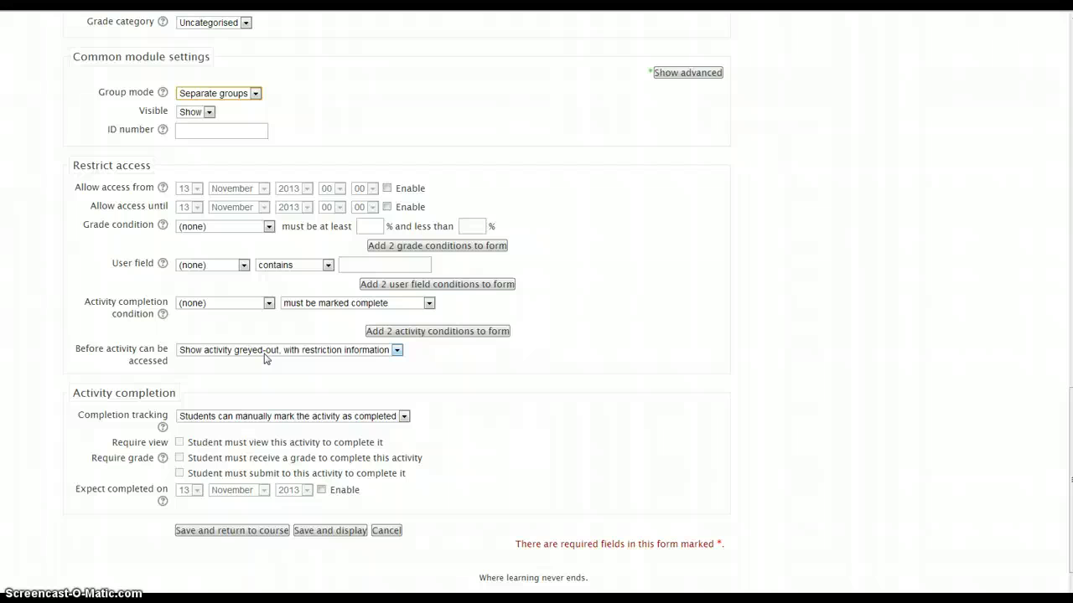
scroll(265, 358, down, 2)
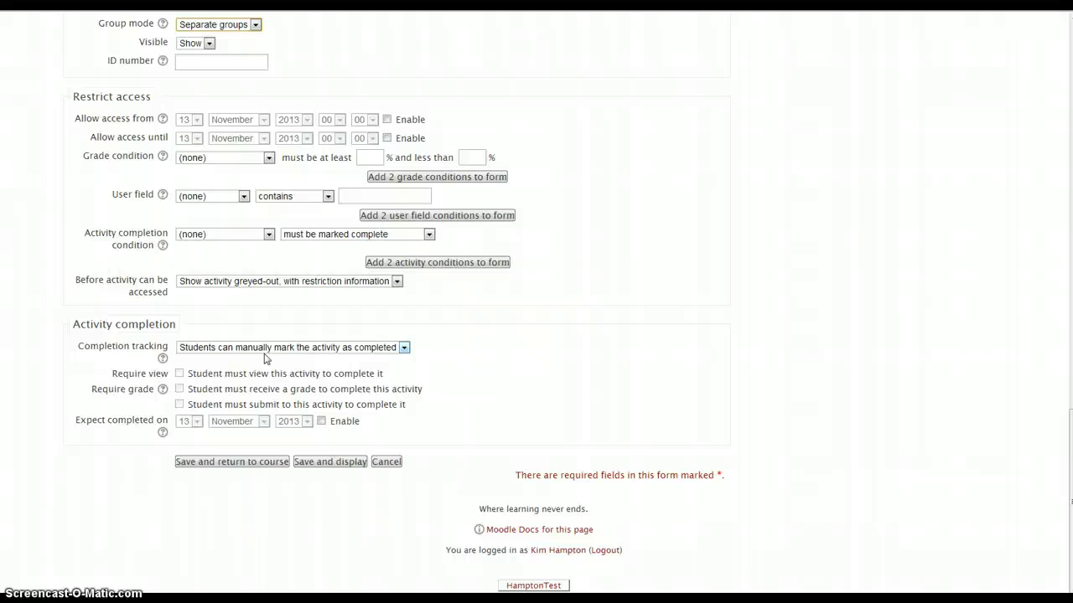
click(299, 347)
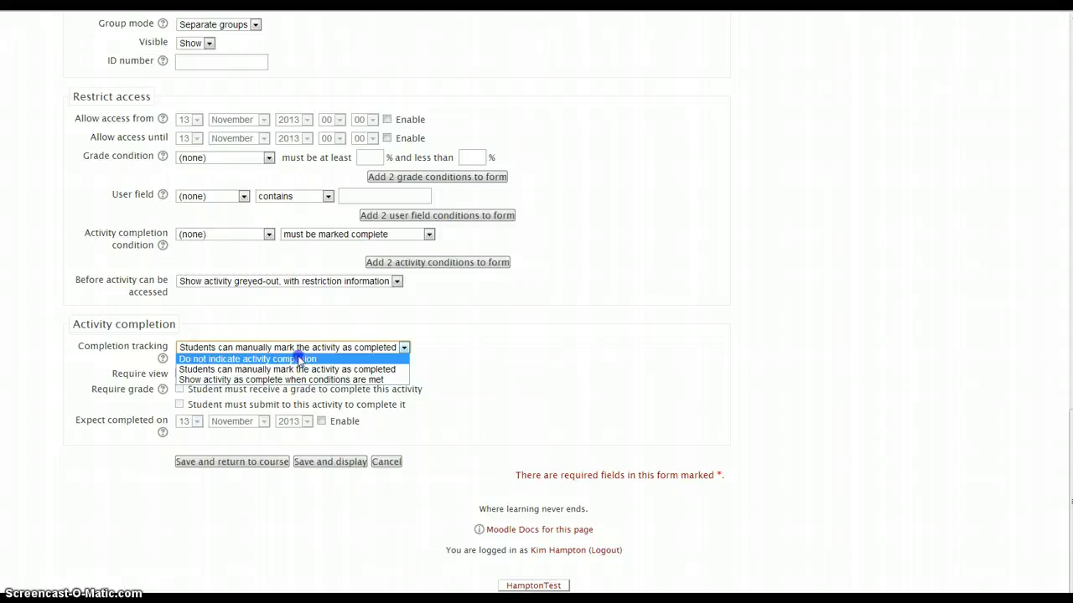
click(302, 358)
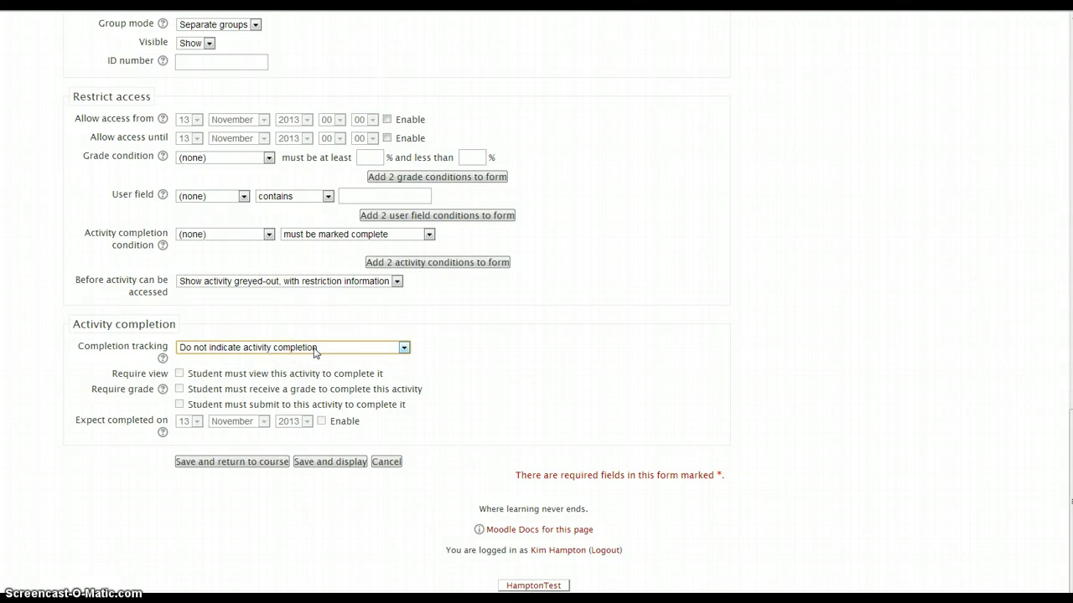
click(315, 350)
click(307, 368)
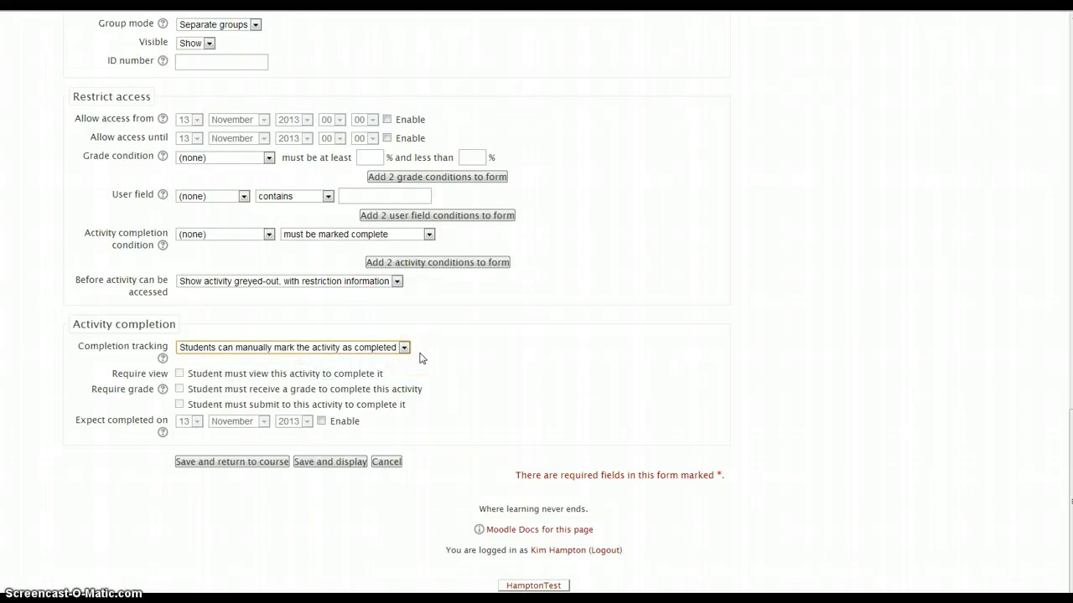
Set completion tracking to Show activity as complete when conditions are met, requiring student submission, and save the assignment, returning to the course.
click(404, 347)
click(382, 379)
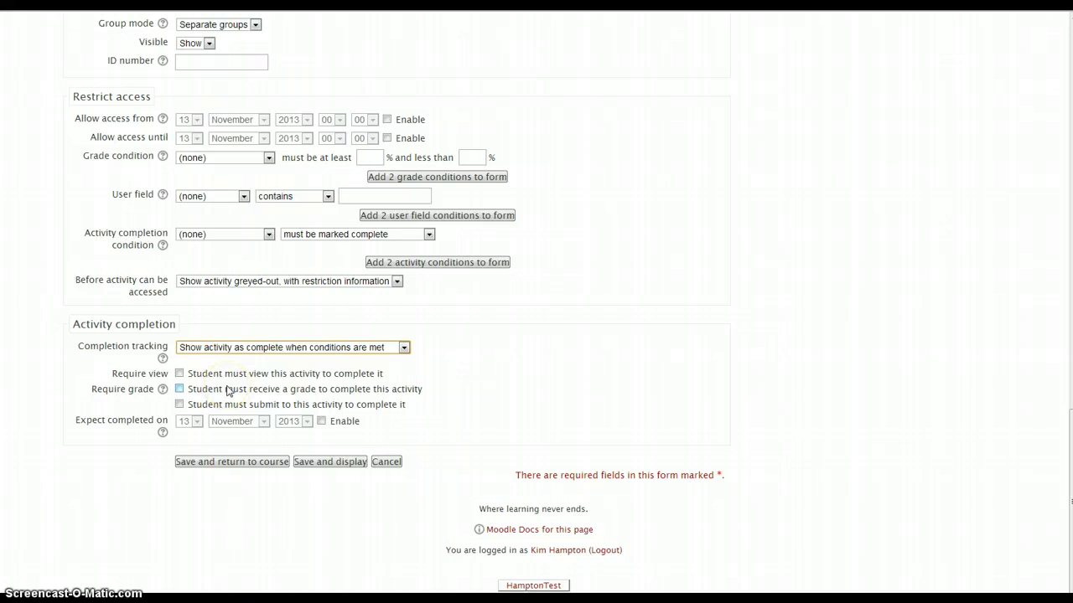
click(179, 405)
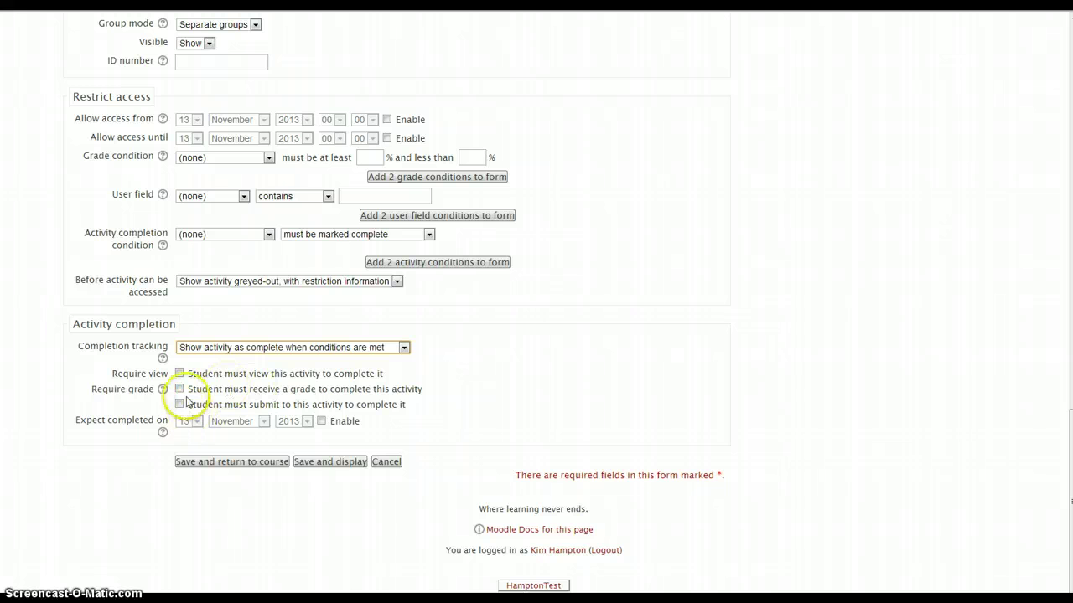
click(295, 435)
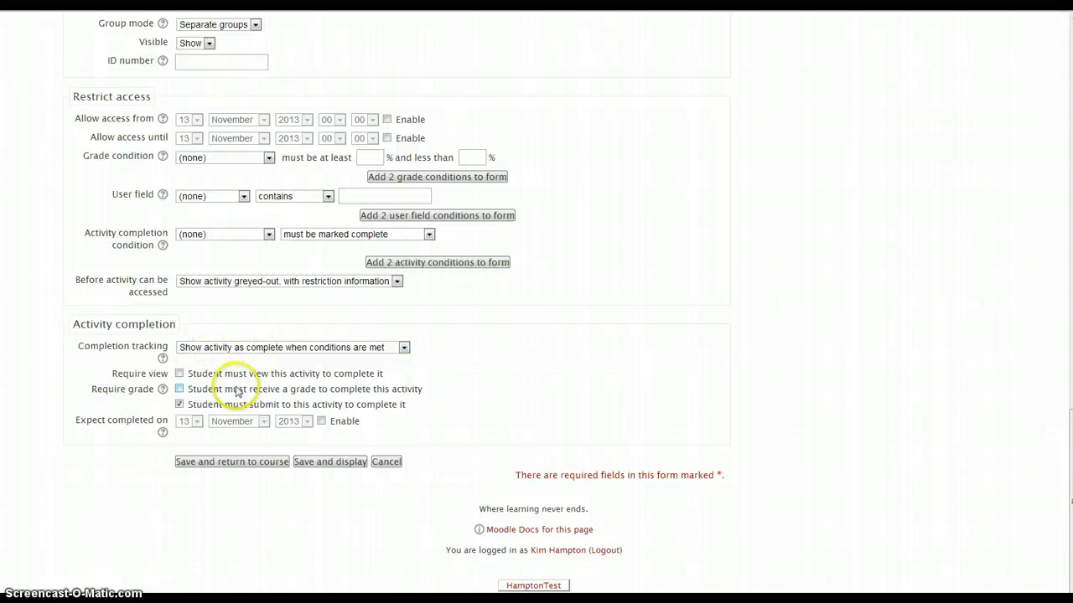
click(248, 462)
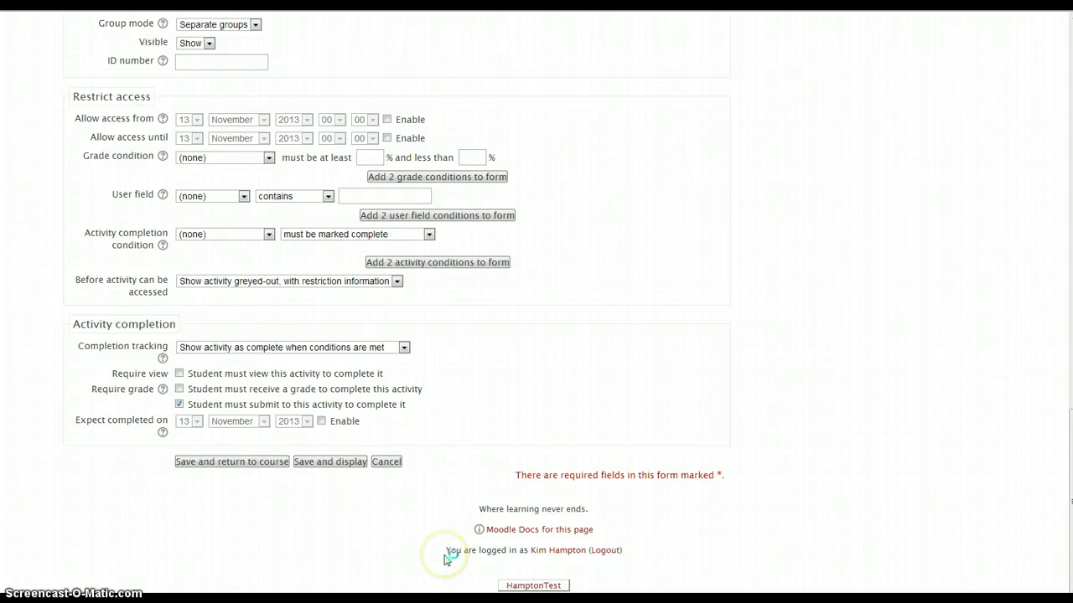